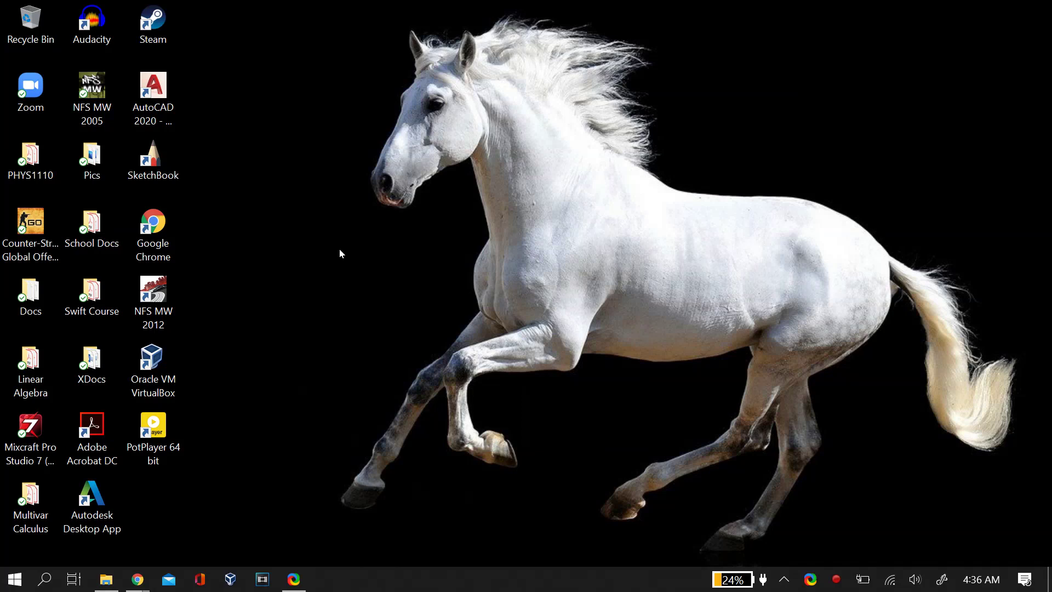
- Preview both open Chrome windows, the job application form and Grammarly, from the taskbar
{"action": "left_click_drag", "start_coordinate": [340, 248], "coordinate": [247, 317]}
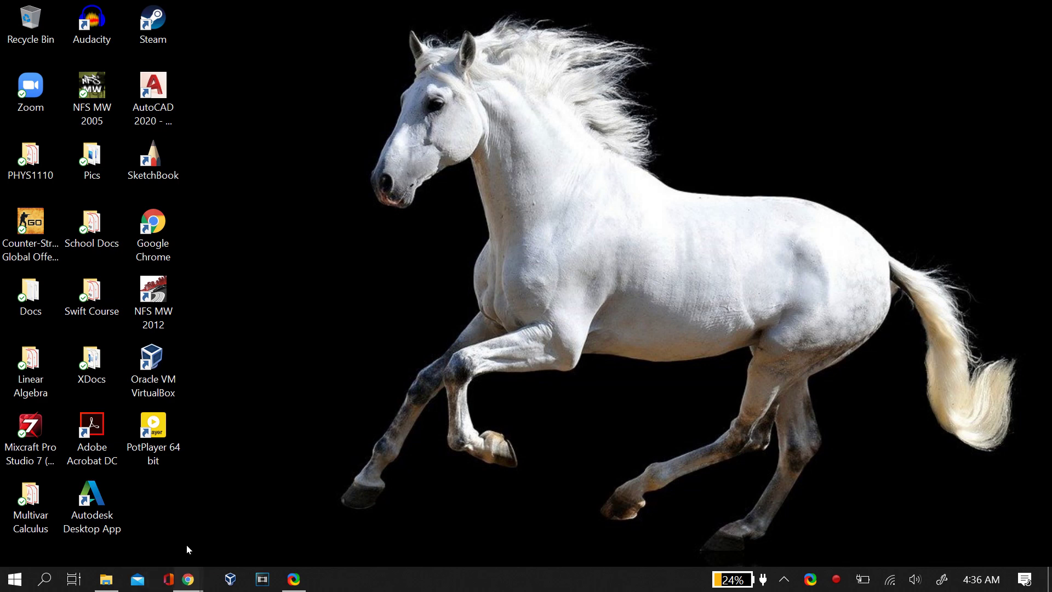
{"action": "left_click", "coordinate": [137, 579]}
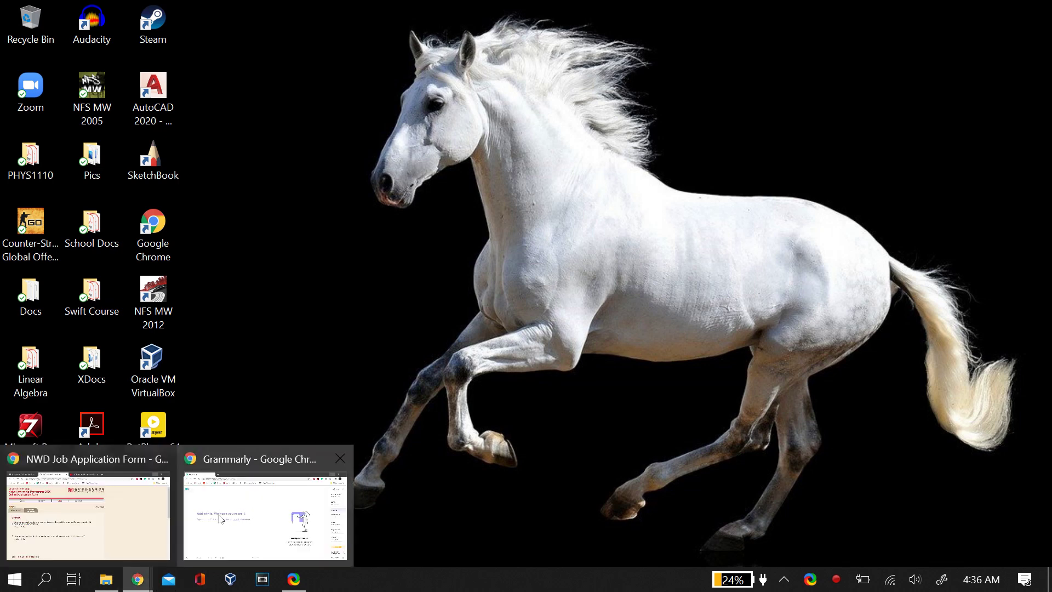
- Bring up the Grammarly document window from its Chrome thumbnail
{"action": "left_click", "coordinate": [260, 502]}
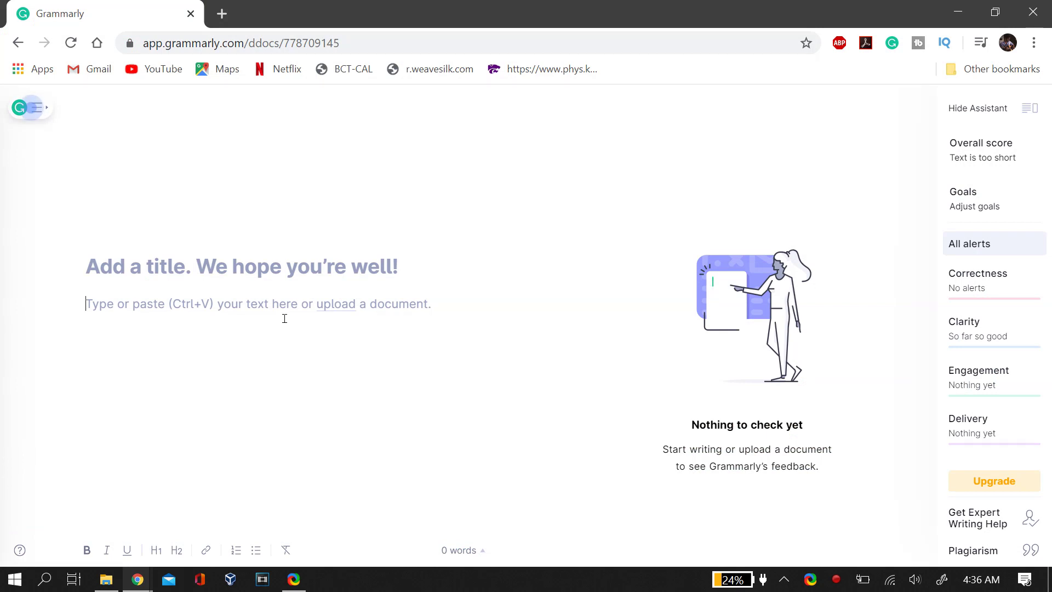
{"action": "type", "text": "Rememb"}
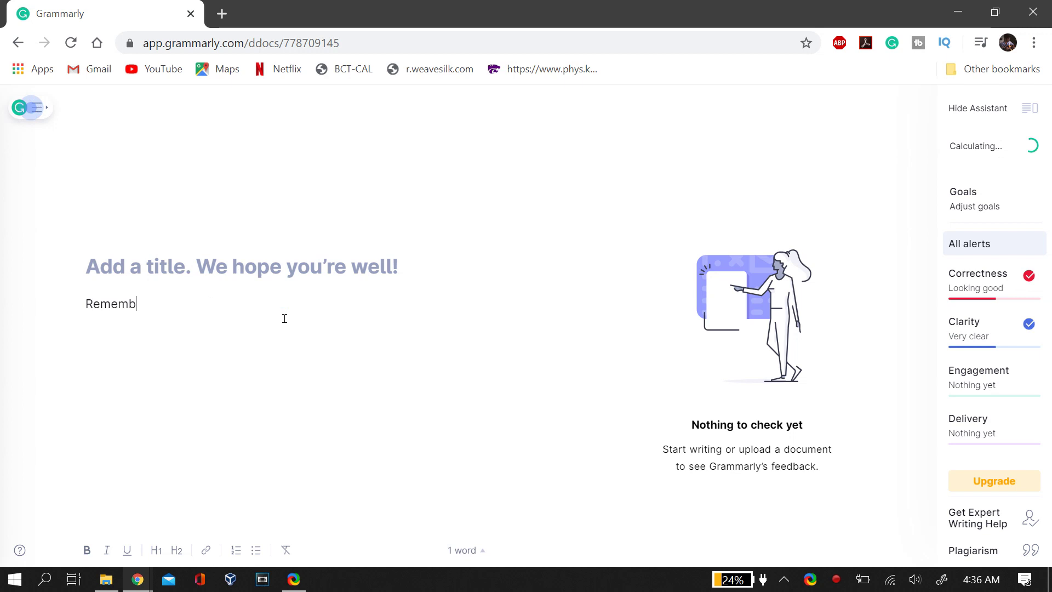
{"action": "type", "text": "er to Subs"}
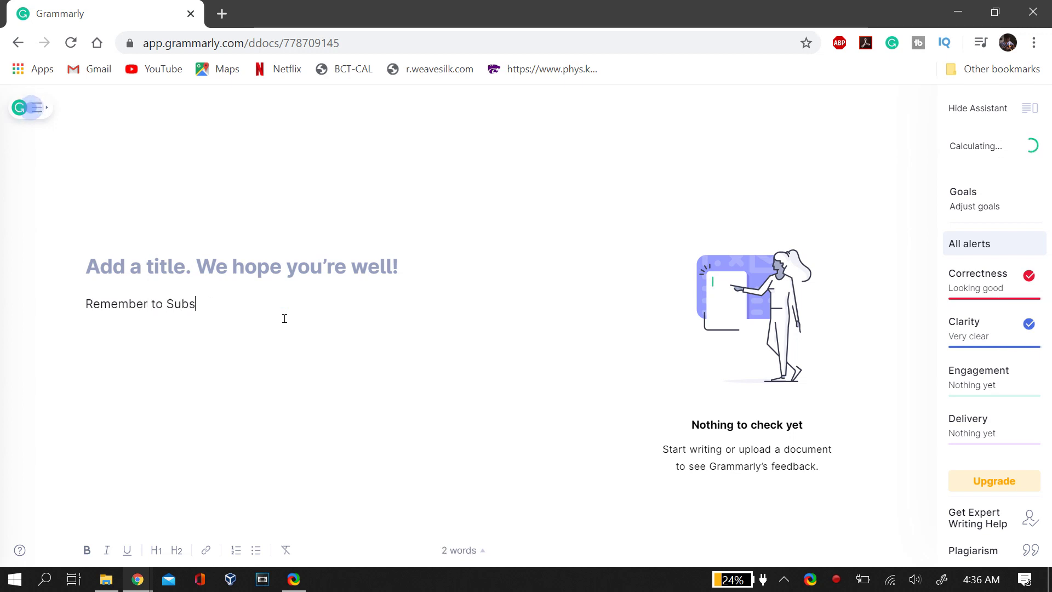
{"action": "type", "text": "cribe and "}
{"action": "type", "text": "Like!"}
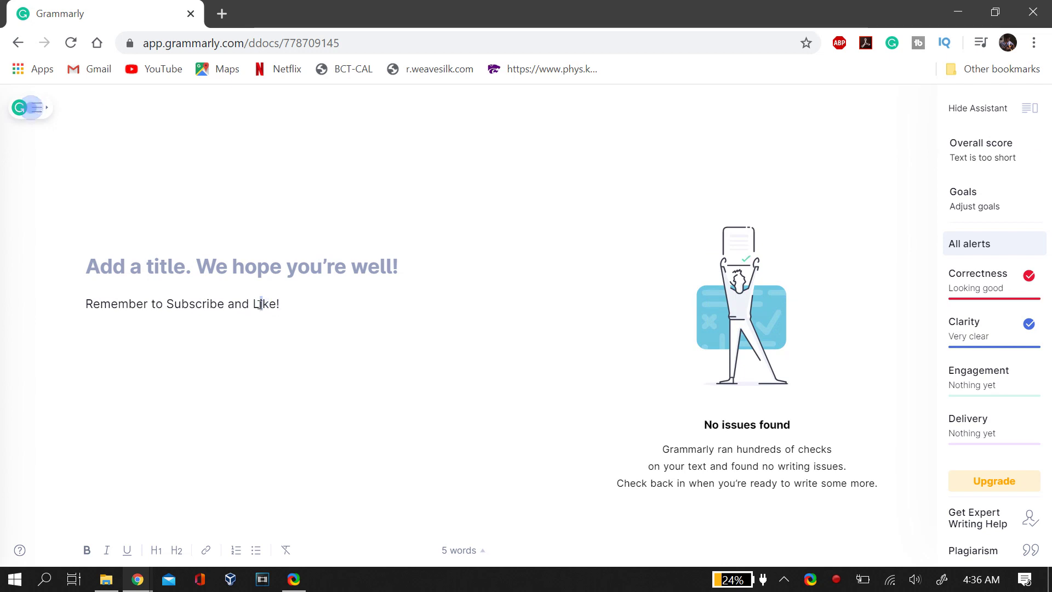
- Overwrite 'and Like' with gibberish so the sentence reads 'Remember to Subscribe aaddadd!'
{"action": "key", "text": "Left"}
{"action": "key", "text": "Left"}
{"action": "key", "text": "Left"}
{"action": "key", "text": "Left"}
{"action": "key", "text": "Left"}
{"action": "key", "text": "Left"}
{"action": "key", "text": "Left"}
{"action": "key", "text": "Left"}
{"action": "key", "text": "Right"}
{"action": "key", "text": "Right"}
{"action": "key", "text": "Right"}
{"action": "key", "text": "Right"}
{"action": "key", "text": "Right"}
{"action": "key", "text": "Right"}
{"action": "key", "text": "Right"}
{"action": "key", "text": "Right"}
{"action": "key", "text": "Left"}
{"action": "key", "text": "Left"}
{"action": "key", "text": "Left"}
{"action": "key", "text": "Left"}
{"action": "key", "text": "BackSpace"}
{"action": "key", "text": "BackSpace"}
{"action": "type", "text": "addadd"}
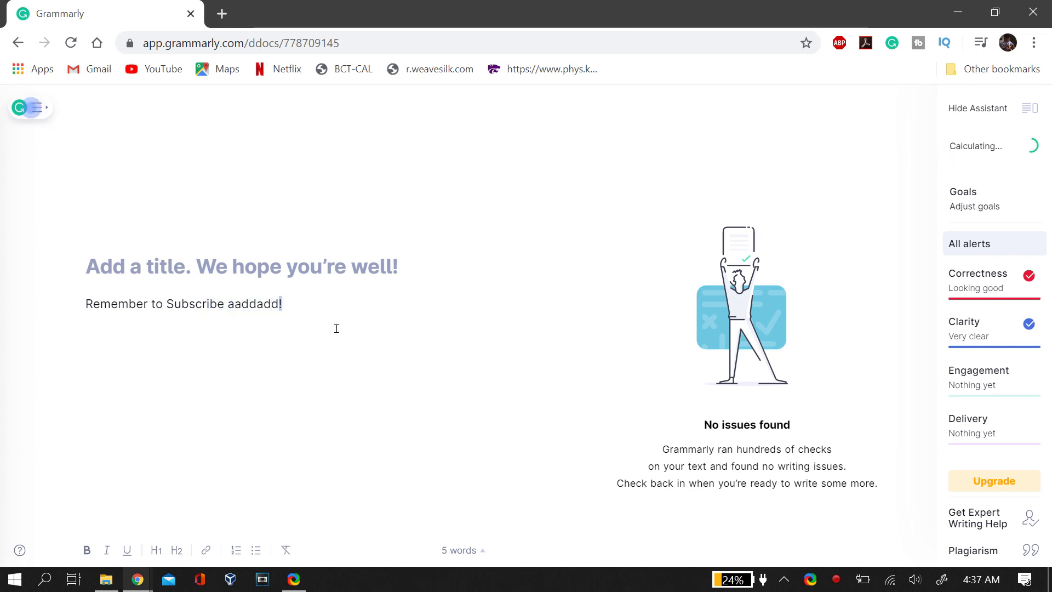
{"action": "type", "text": "a"}
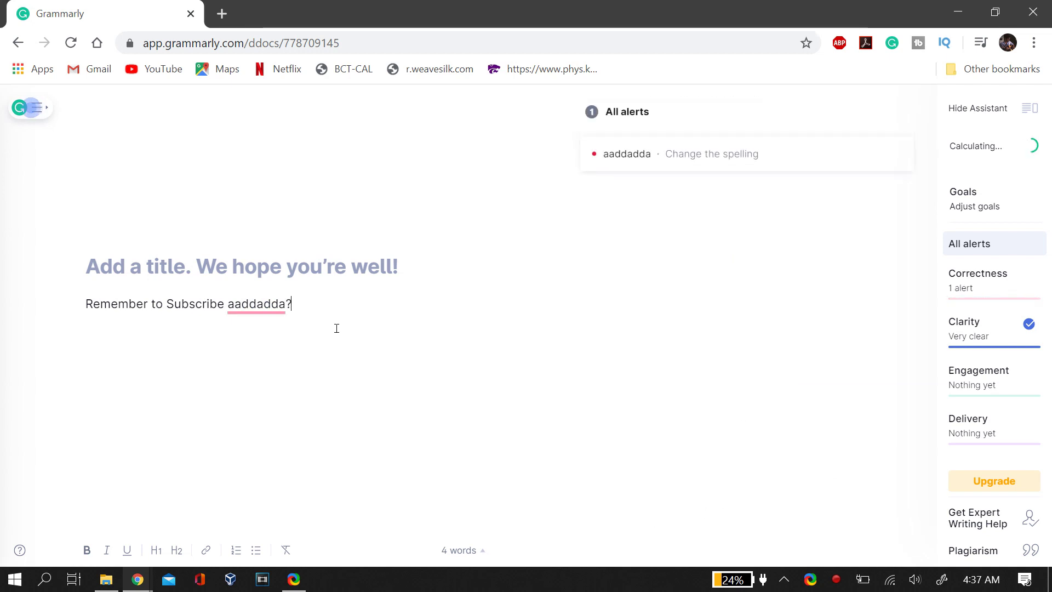
- Undo the gibberish to restore 'and Like!' and switch typing back to insert mode
{"action": "key", "text": "ctrl+z"}
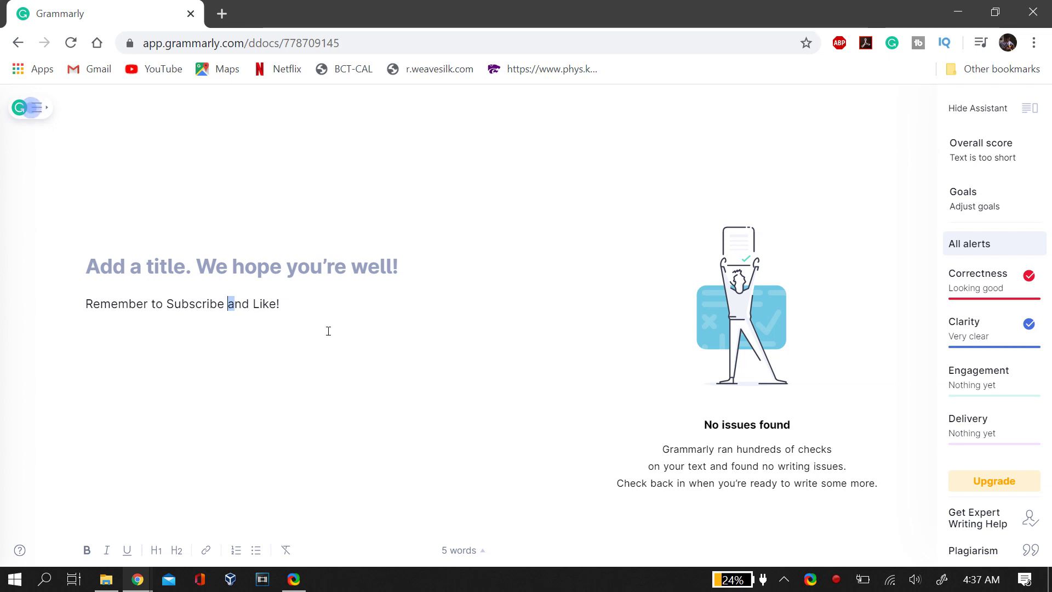
{"action": "key", "text": "ctrl+Right"}
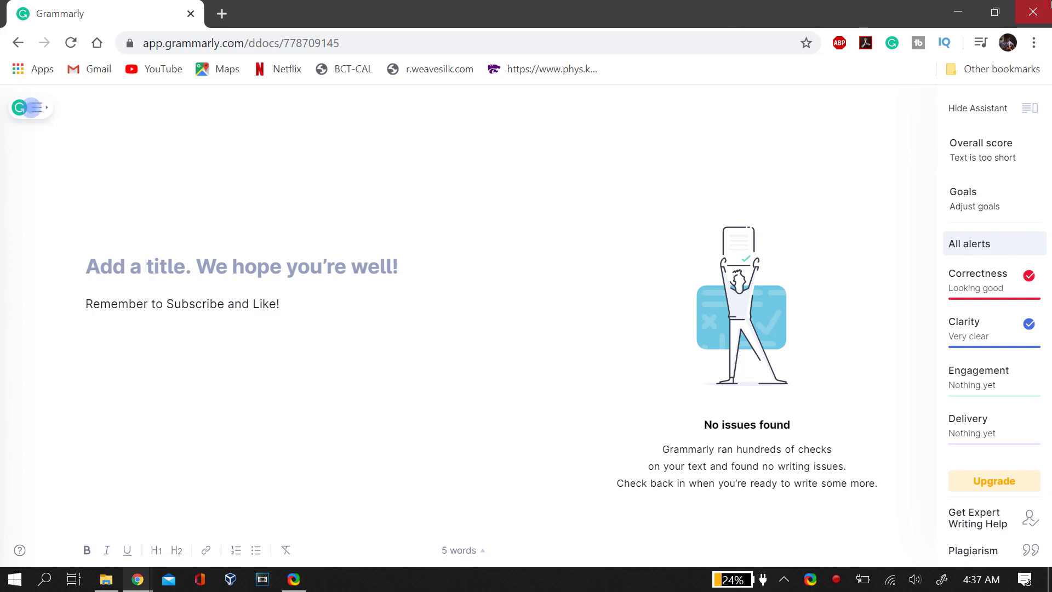
- Close the Chrome window that holds the Grammarly document
{"action": "left_click", "coordinate": [1033, 12]}
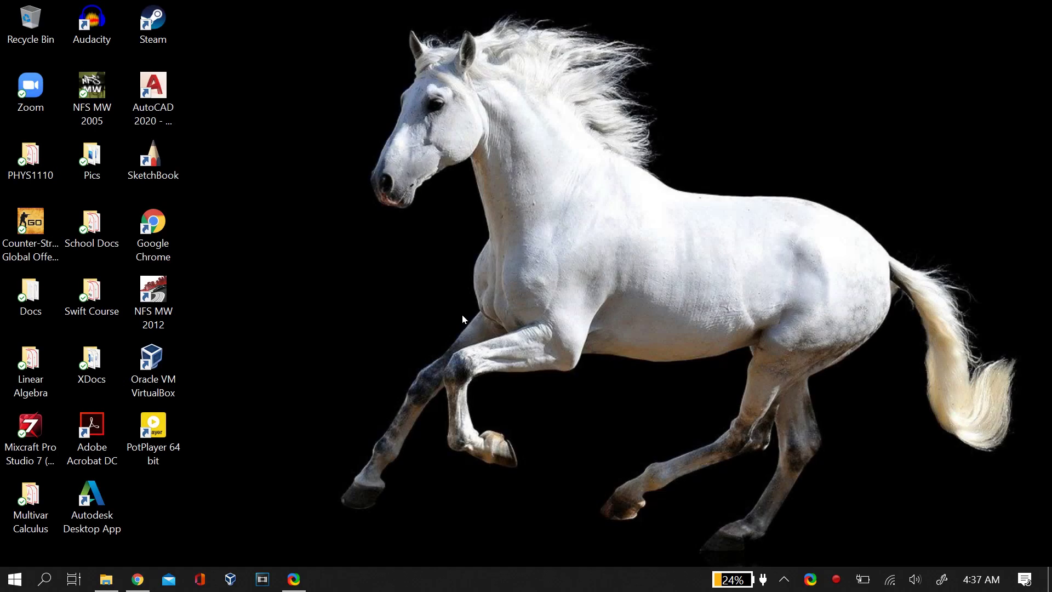